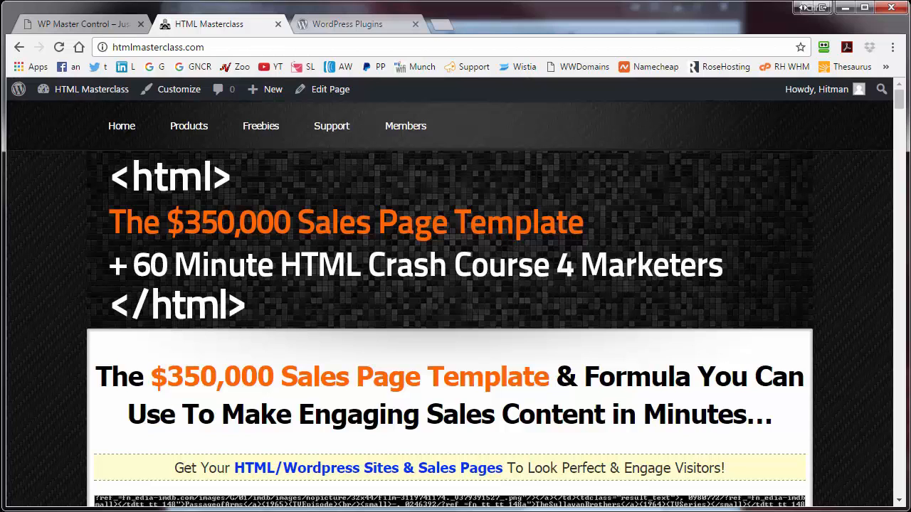
# Open the HTML Masterclass admin Plugins page and scroll through its 10 installed plugins
pyautogui.click(82, 91)
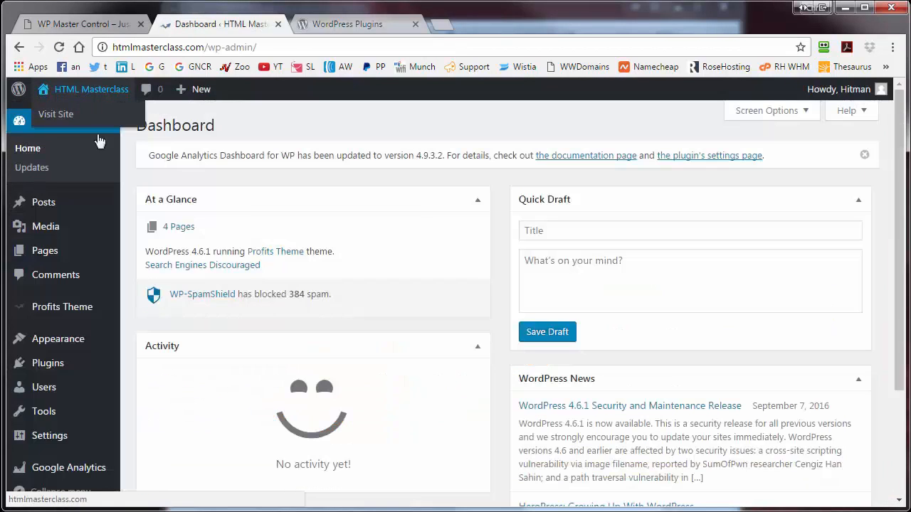
pyautogui.click(48, 365)
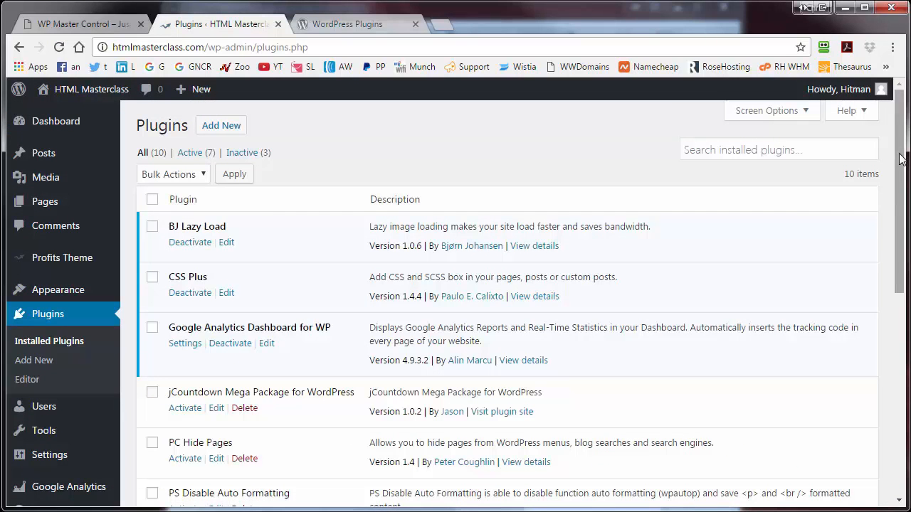
pyautogui.moveTo(898, 156); pyautogui.dragTo(903, 346)
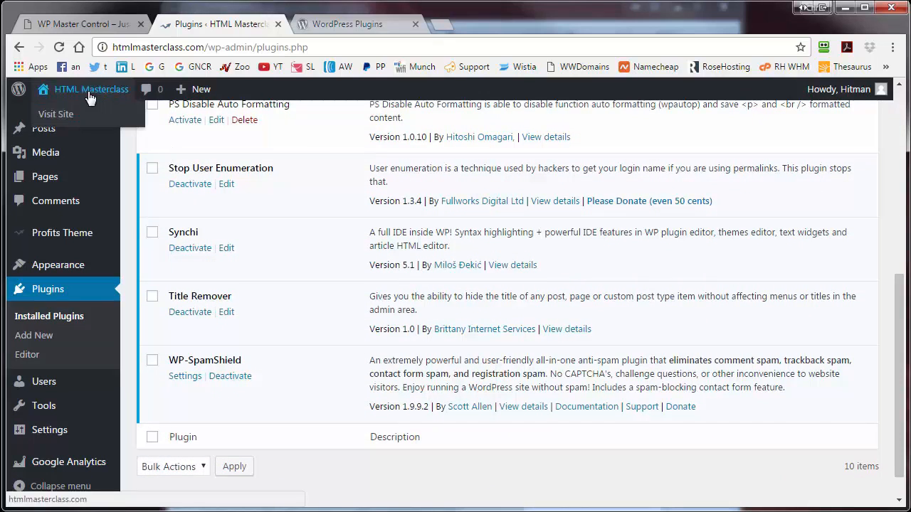
# Switch to the WP Master Control site and open its installed plugins list in wp-admin
pyautogui.click(80, 25)
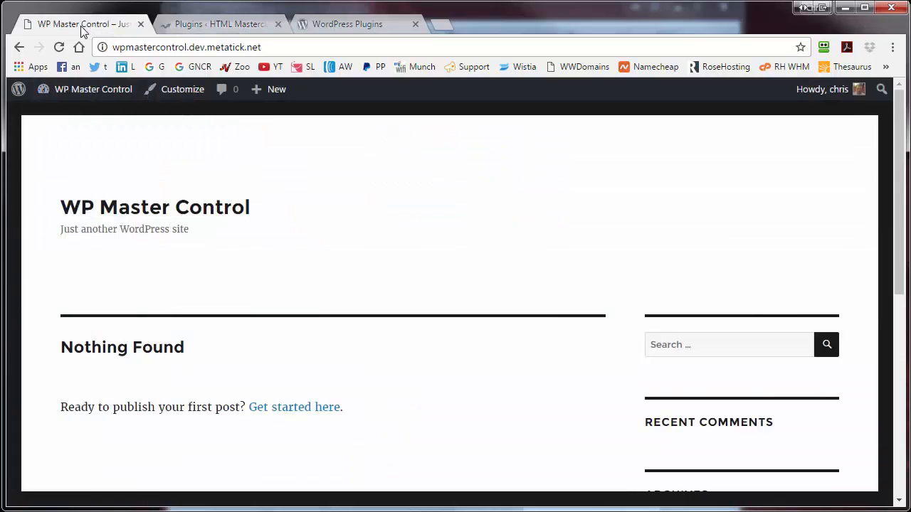
pyautogui.click(84, 89)
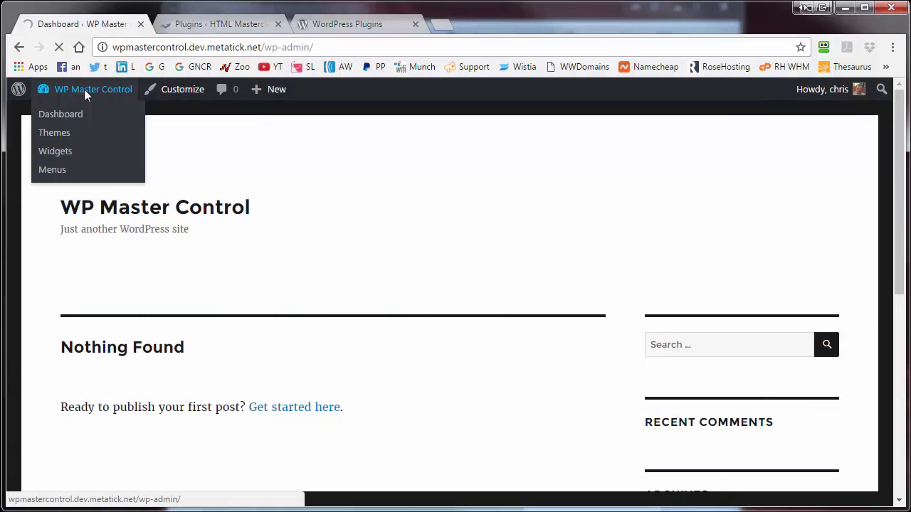
pyautogui.click(60, 329)
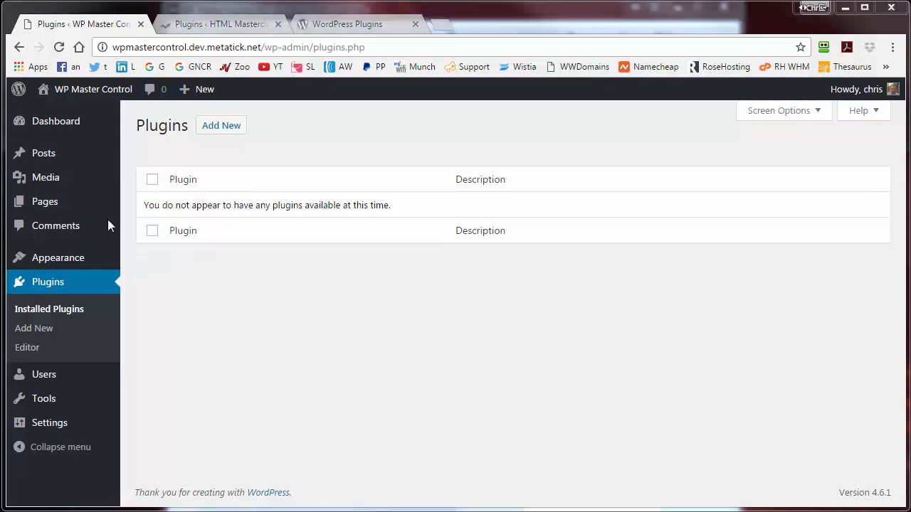
# Review its Pages, Post Categories and Themes, then minimize Chrome to reveal WP Master Control V2
pyautogui.click(43, 206)
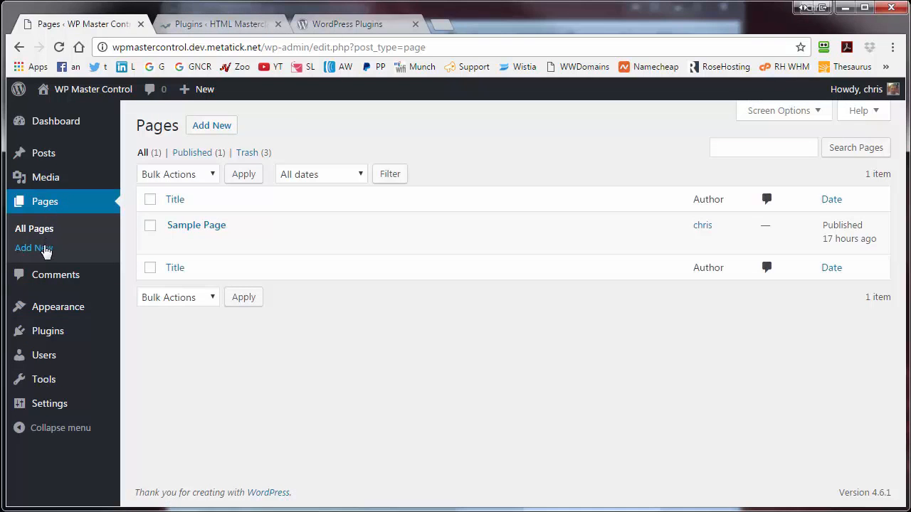
pyautogui.moveTo(57, 182)
pyautogui.moveTo(52, 157)
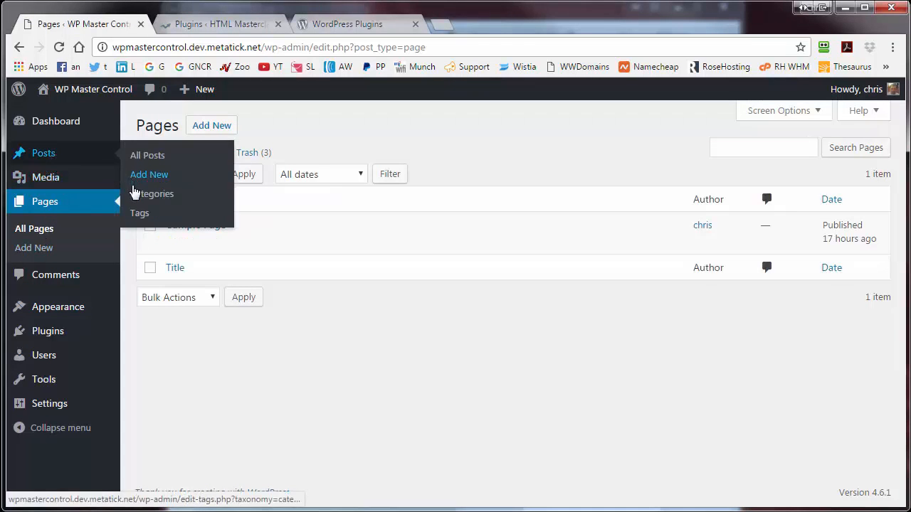
pyautogui.click(136, 194)
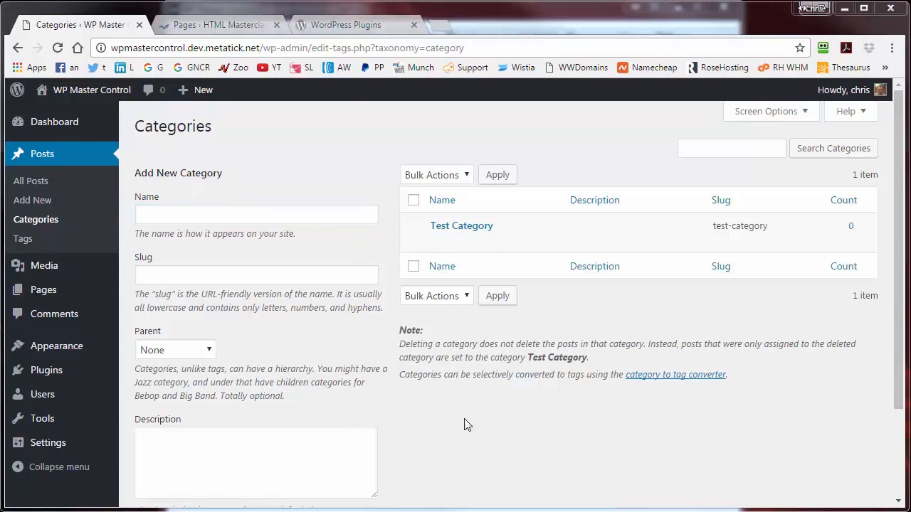
pyautogui.moveTo(78, 348)
pyautogui.click(151, 351)
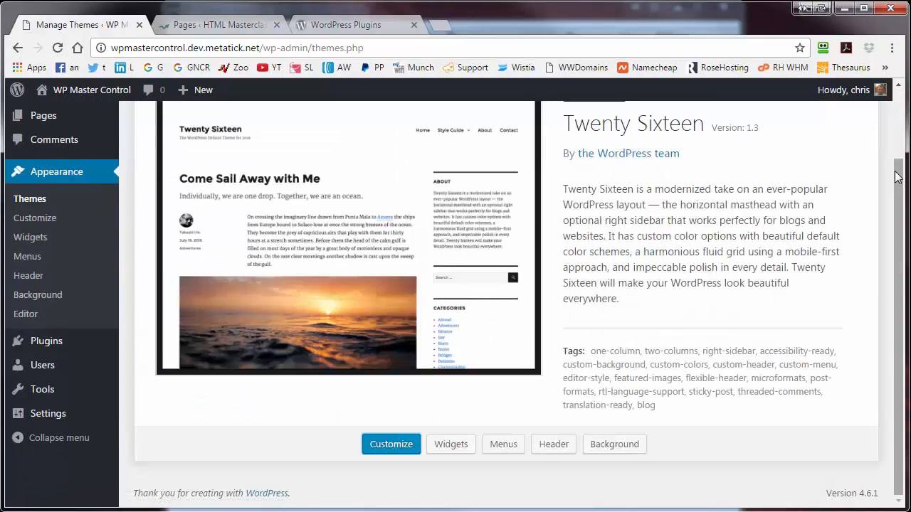
pyautogui.moveTo(896, 172); pyautogui.dragTo(887, 136)
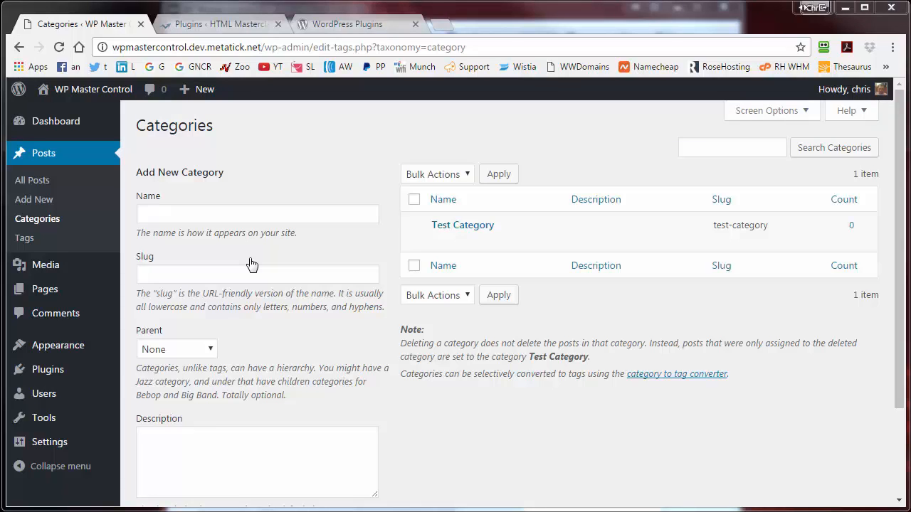
pyautogui.click(845, 9)
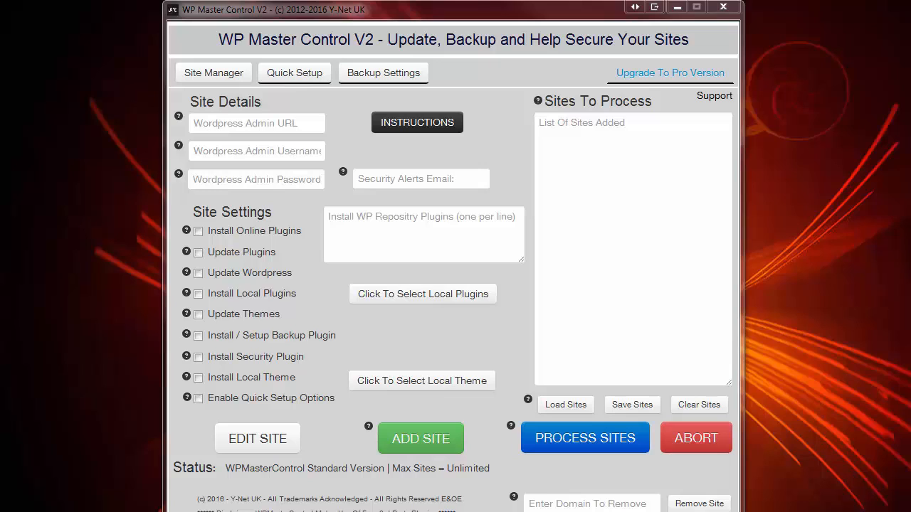
# Read and then close the WP Master Control V2 setup instructions
pyautogui.click(256, 123)
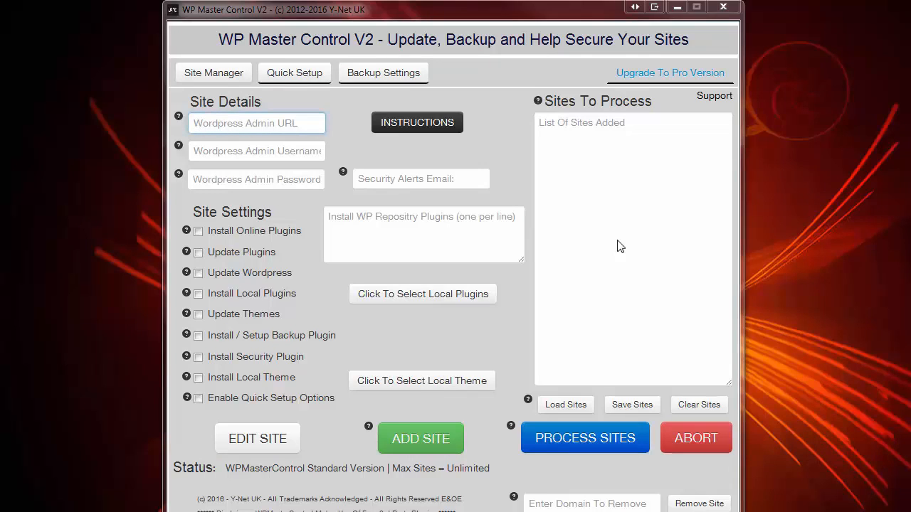
pyautogui.click(426, 129)
pyautogui.click(686, 135)
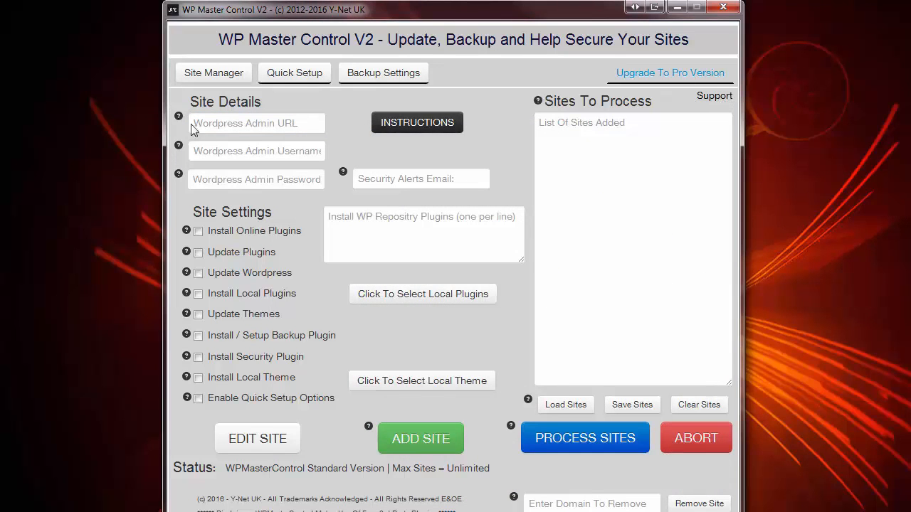
# Paste the site's admin URL and enter the admin username
pyautogui.moveTo(178, 115)
pyautogui.click(221, 124)
pyautogui.hotkey('ctrl', 'v')
pyautogui.click(215, 150)
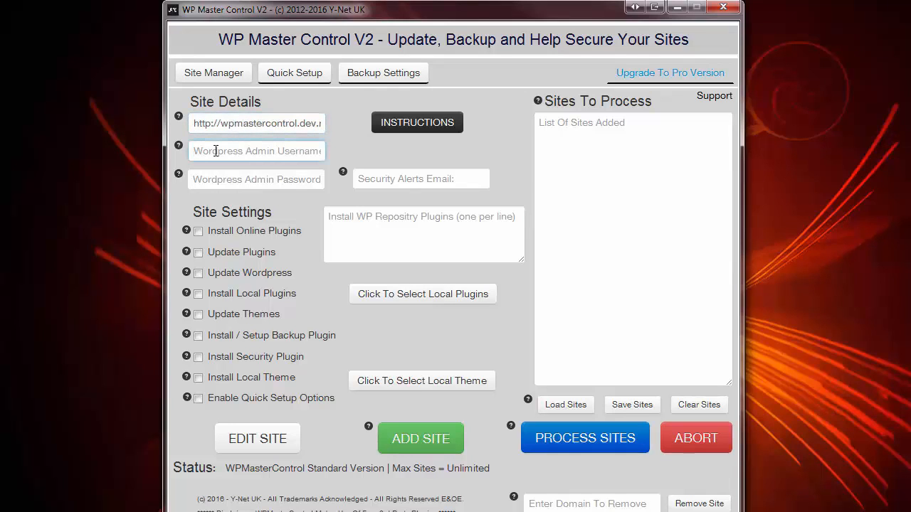
pyautogui.write('chris')
# Enter the admin password and security alert email, and tick Install Online Plugins
pyautogui.click(210, 179)
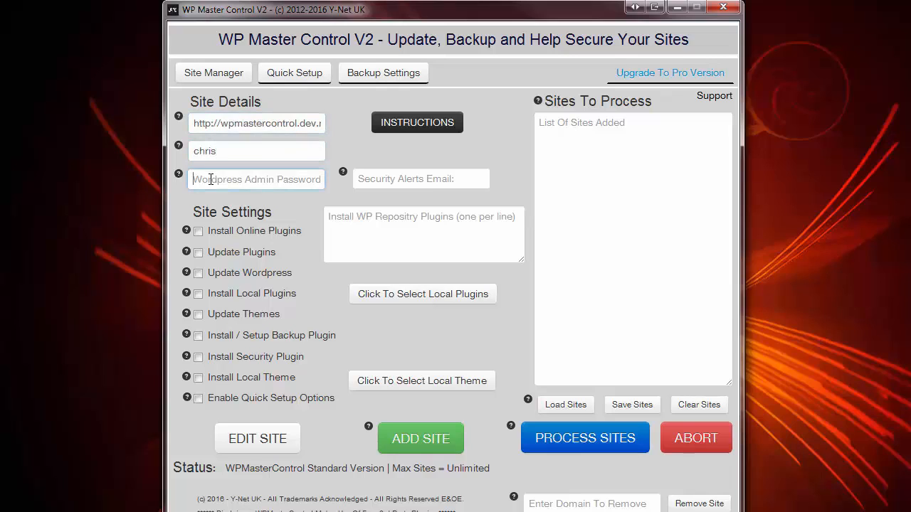
pyautogui.write('*****')
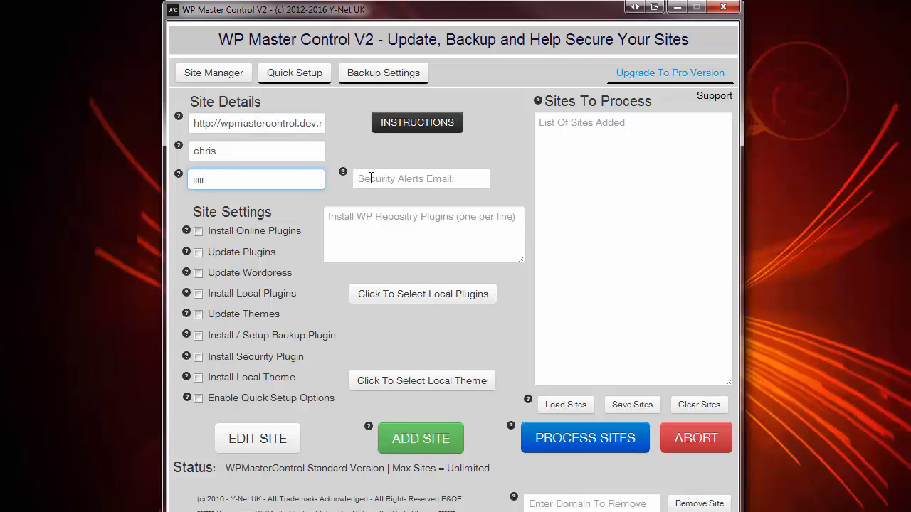
pyautogui.click(371, 178)
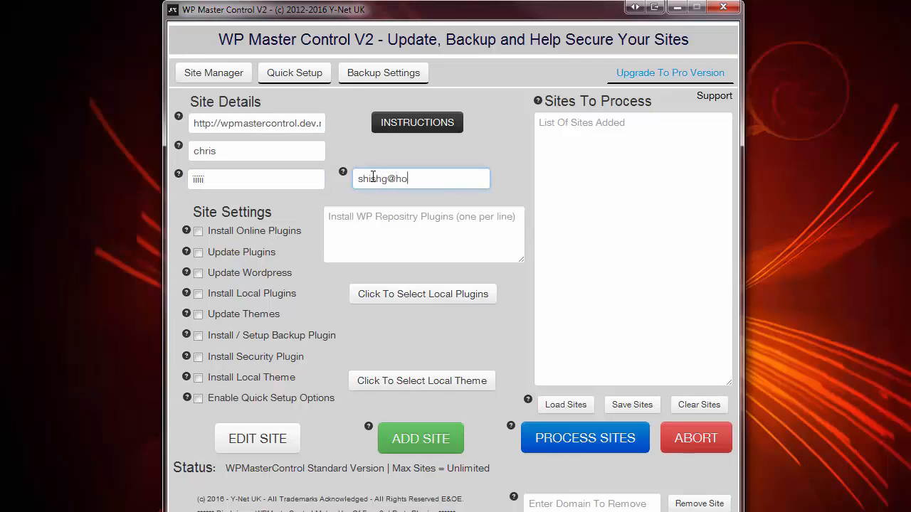
pyautogui.click(198, 235)
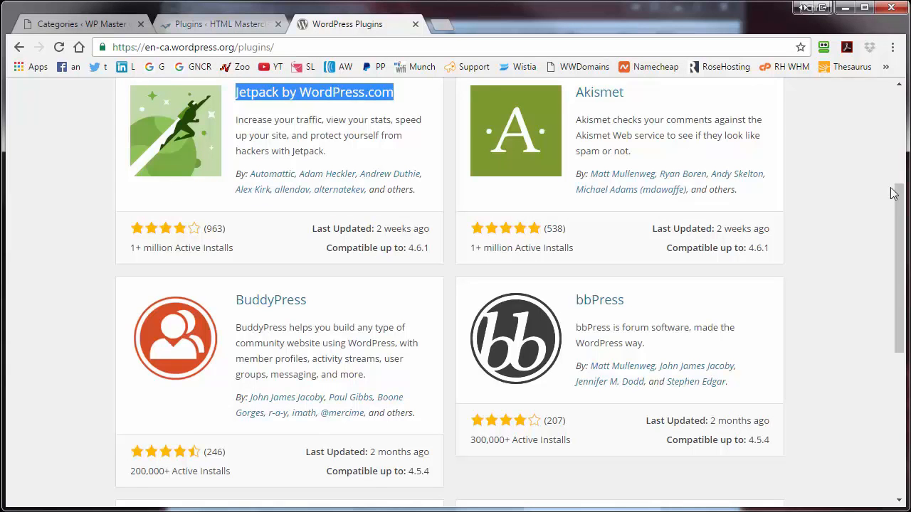
# Copy the Jetpack by WordPress.com name from the Plugin Directory, then minimize the browser
pyautogui.moveTo(891, 189); pyautogui.dragTo(889, 126)
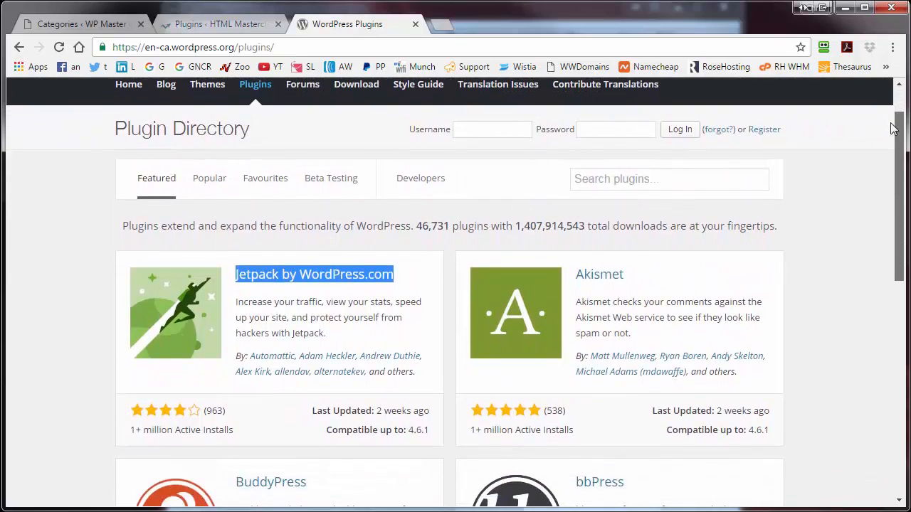
pyautogui.rightClick(270, 277)
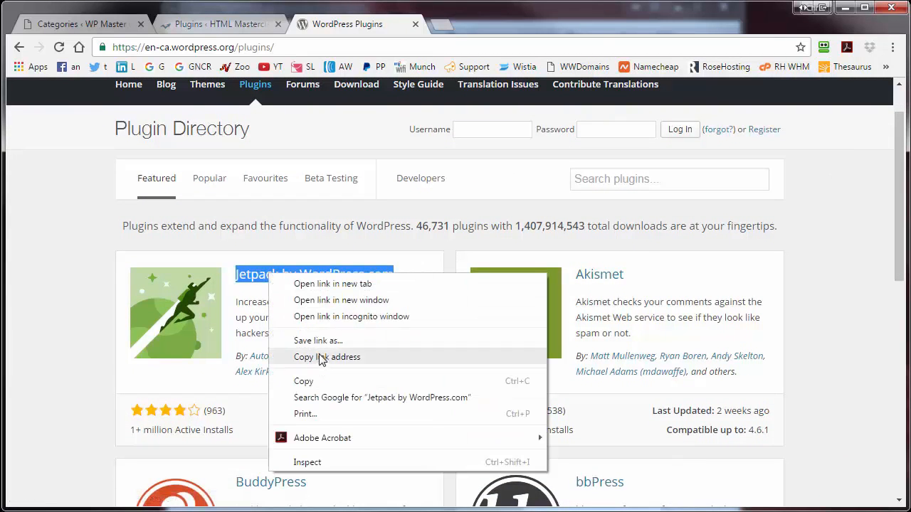
pyautogui.click(841, 13)
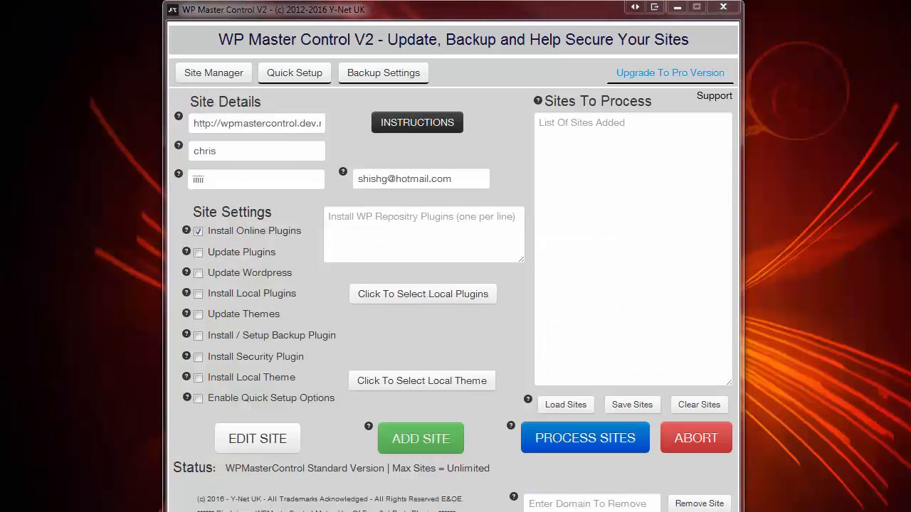
# Queue Jetpack and WP Super Cache, tick Update Plugins and Install Local Plugins, and open the local plugin chooser
pyautogui.click(358, 220)
pyautogui.write('Jetpack by WordPress.com WP Super Cache')
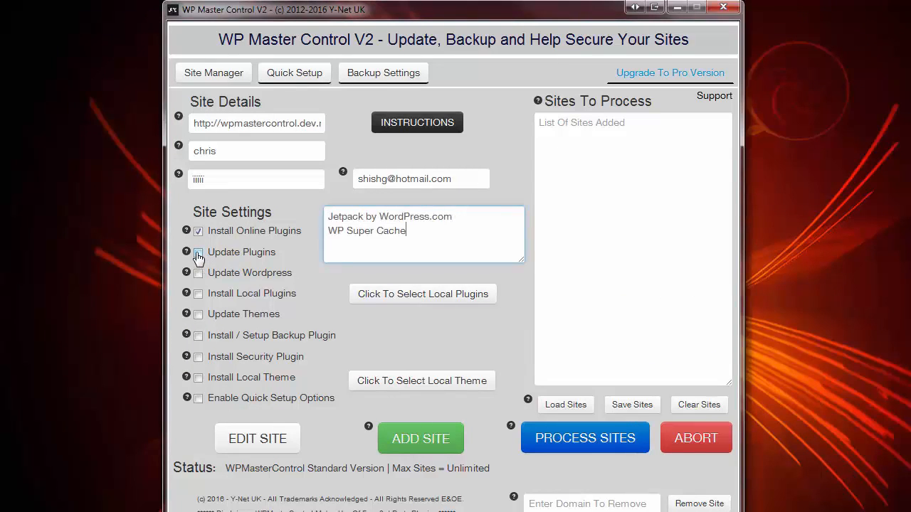
pyautogui.click(198, 255)
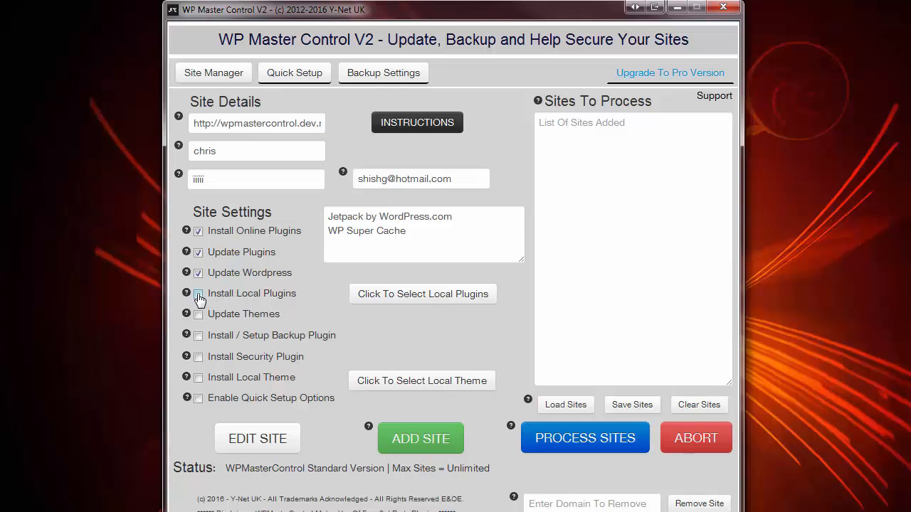
pyautogui.click(199, 296)
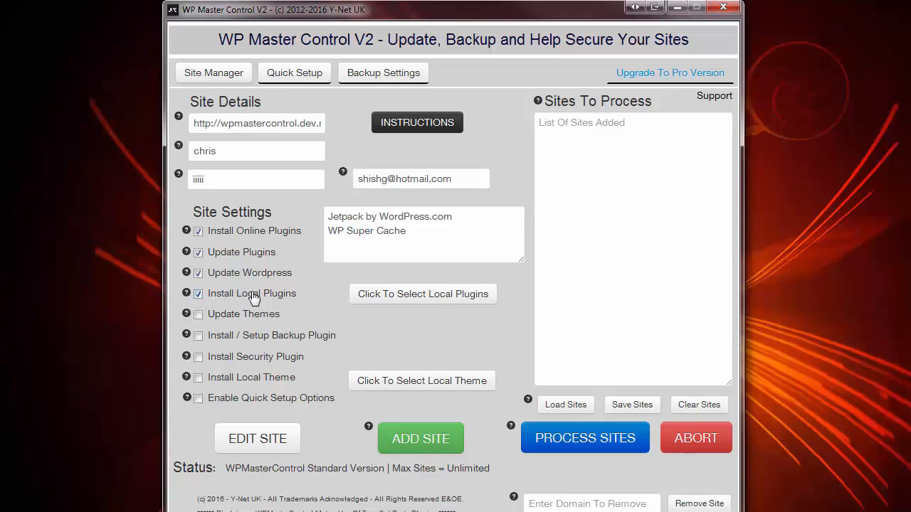
pyautogui.click(400, 295)
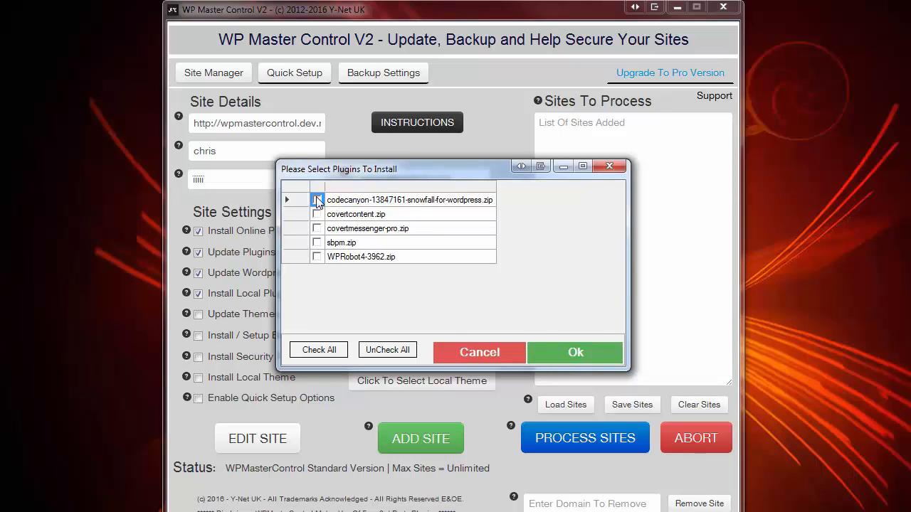
# Choose snowfall, covertcontent.zip and covertmessenger-pro.zip as local plugins, then view the Plugins folder in Explorer
pyautogui.click(317, 200)
pyautogui.click(316, 214)
pyautogui.click(317, 228)
pyautogui.click(575, 352)
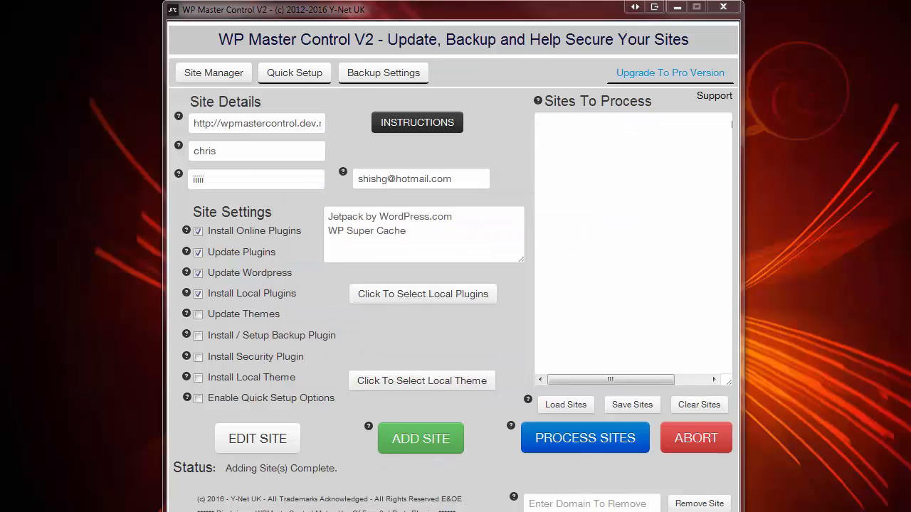
pyautogui.hotkey('alt', 'Tab')
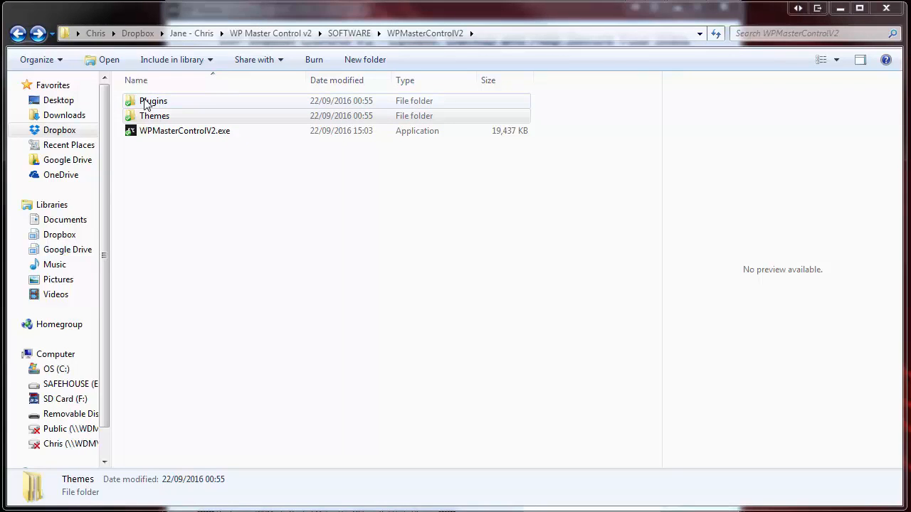
pyautogui.click(147, 102)
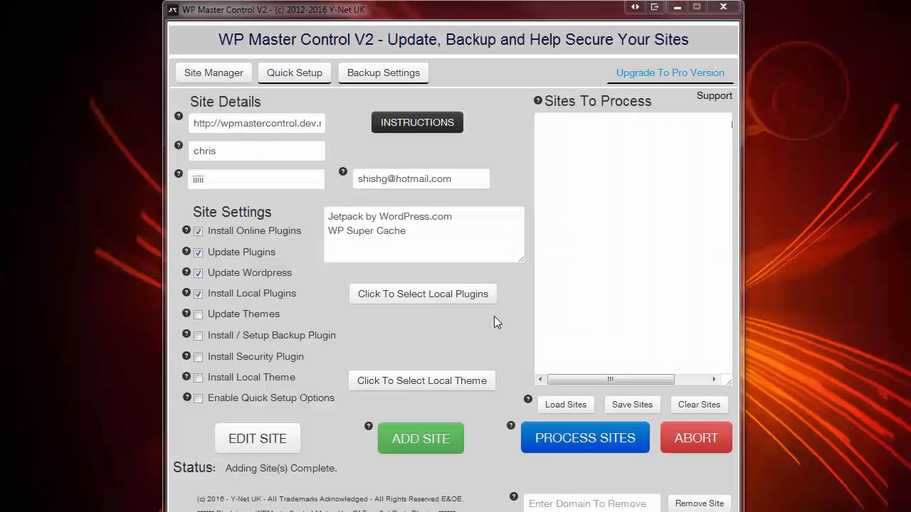
# Tick backup and security plugin installation, pick the PBTheme zip as local theme, and enable quick setup options
pyautogui.click(199, 338)
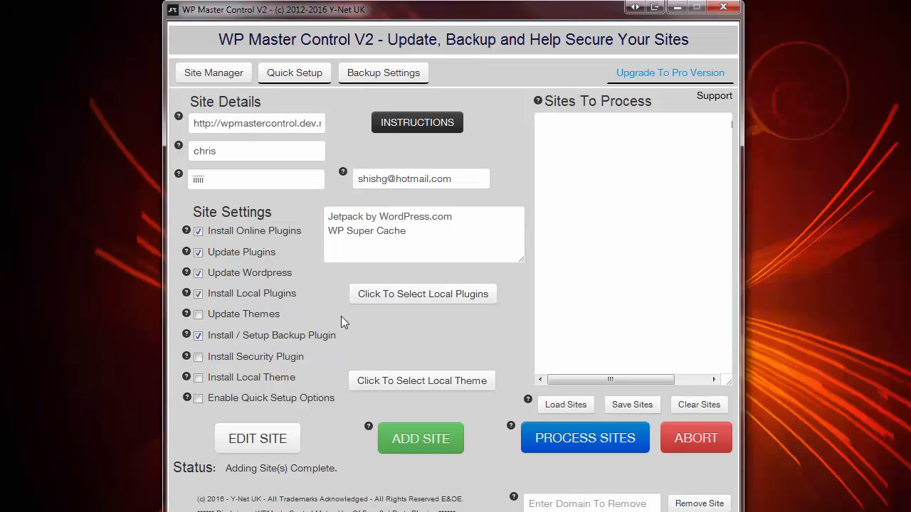
pyautogui.click(200, 358)
pyautogui.click(198, 379)
pyautogui.click(422, 380)
pyautogui.click(318, 200)
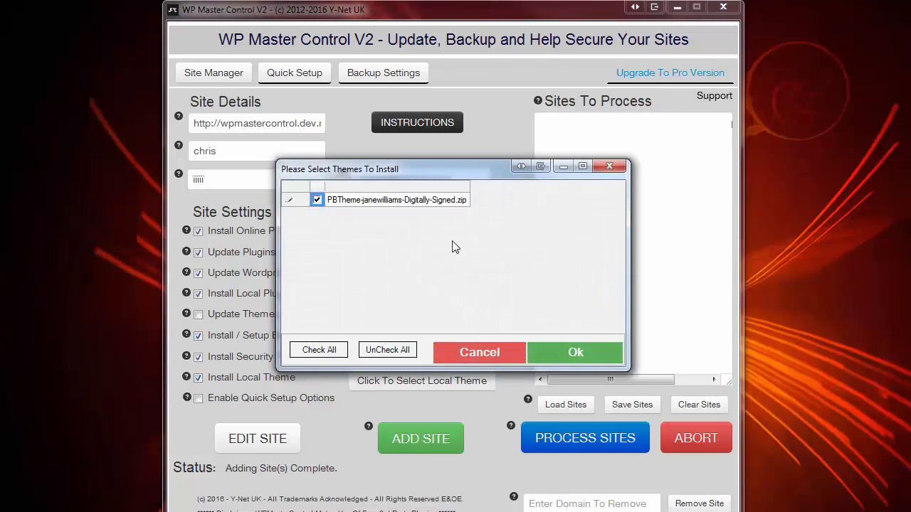
pyautogui.click(575, 352)
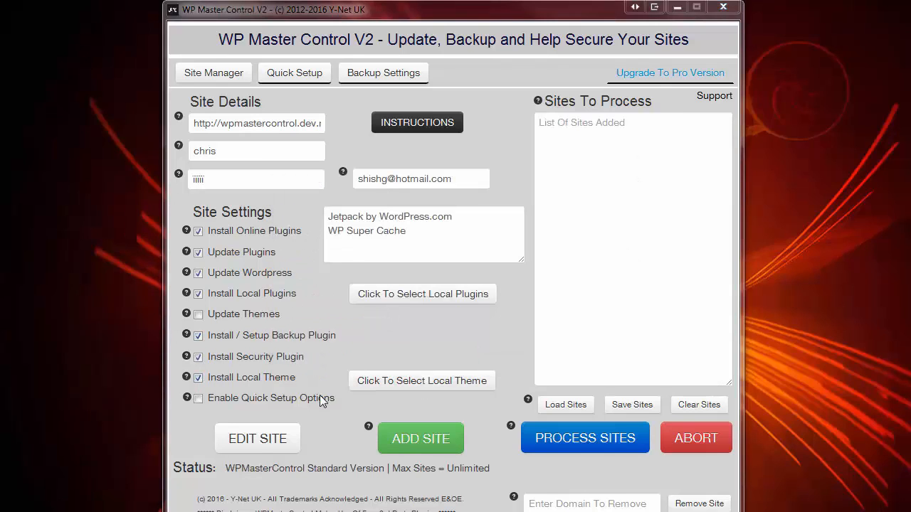
pyautogui.click(199, 400)
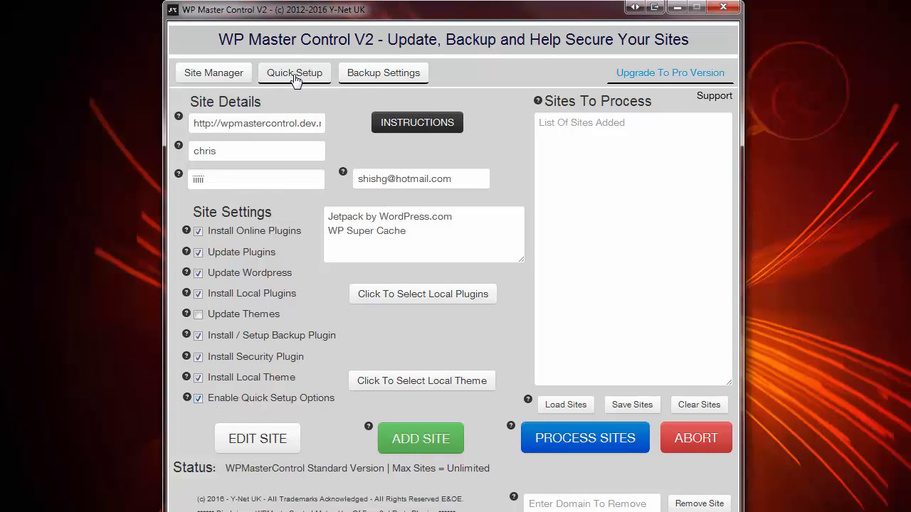
# Load the saved quick setup creating My Page 1–3 and Category 1–3, then return to Site Manager
pyautogui.click(295, 77)
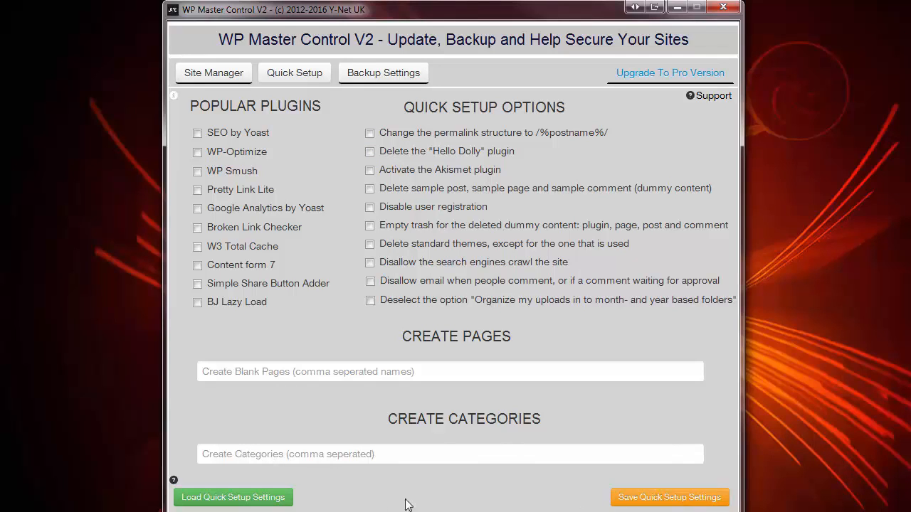
pyautogui.click(210, 502)
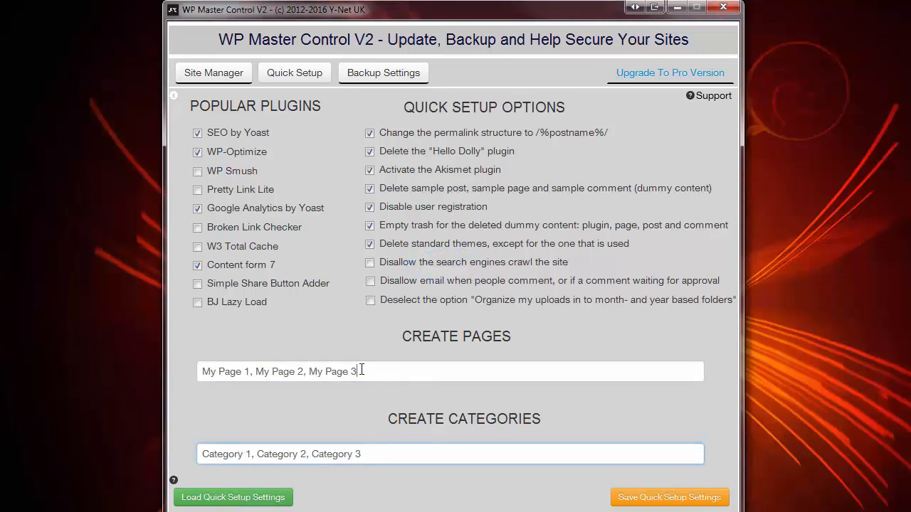
pyautogui.moveTo(355, 372); pyautogui.dragTo(171, 376)
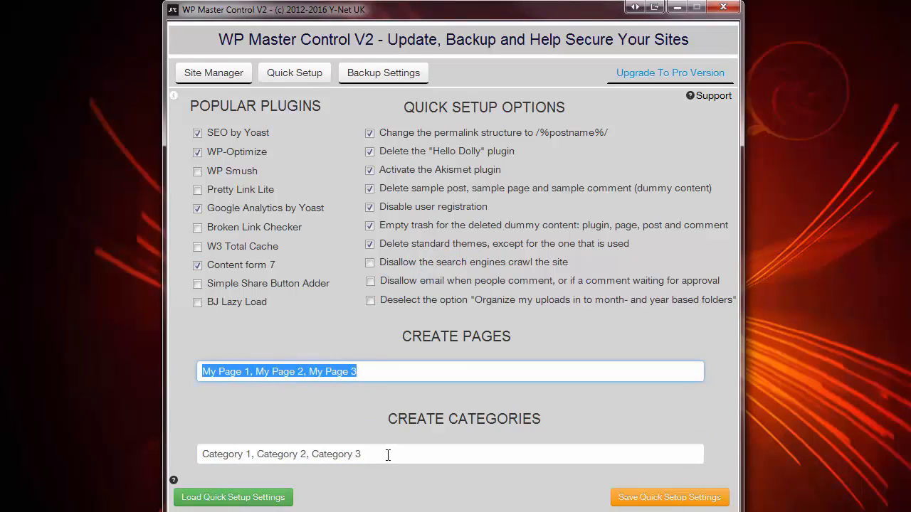
pyautogui.moveTo(367, 457); pyautogui.dragTo(179, 463)
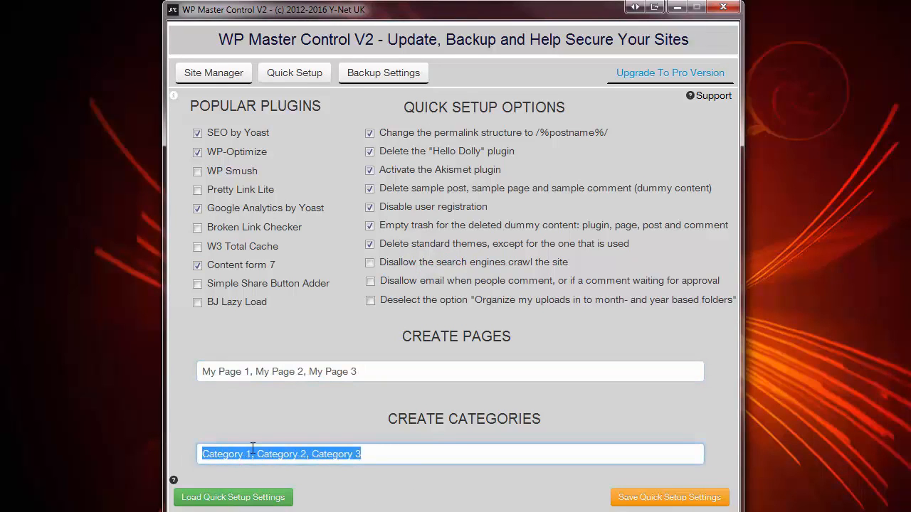
pyautogui.click(210, 72)
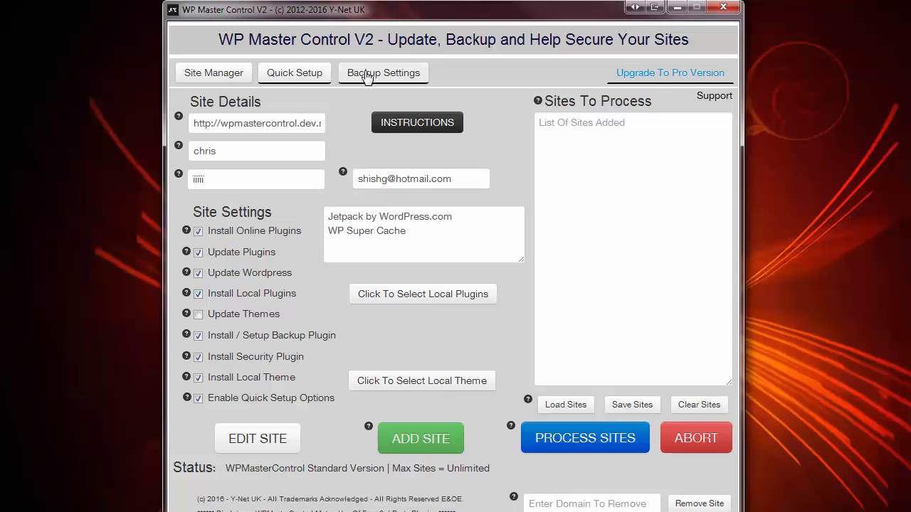
# Load saved backup settings: daily backups, keep 3, plugins and themes to Dropbox
pyautogui.click(367, 74)
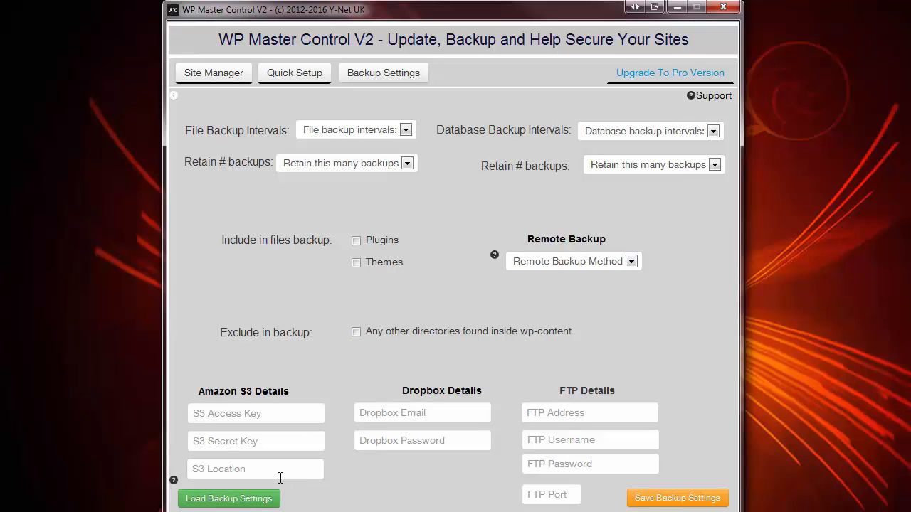
pyautogui.click(229, 500)
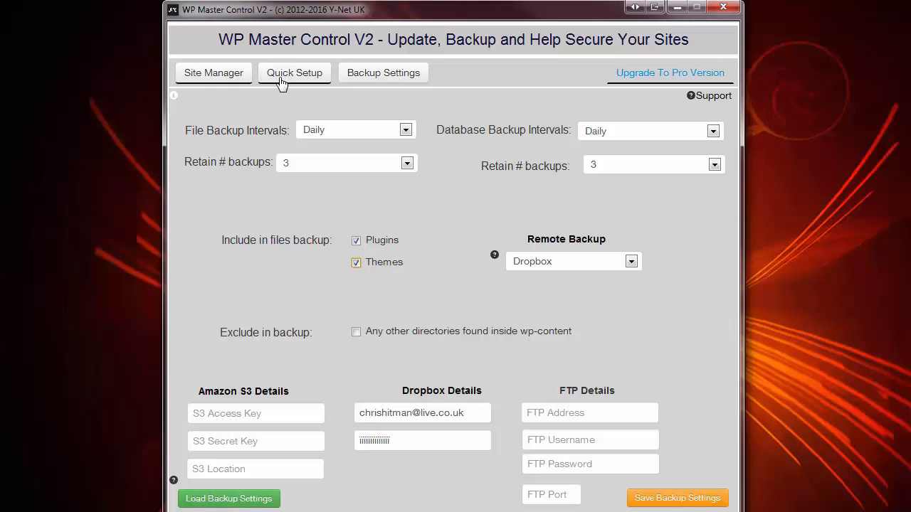
pyautogui.click(214, 76)
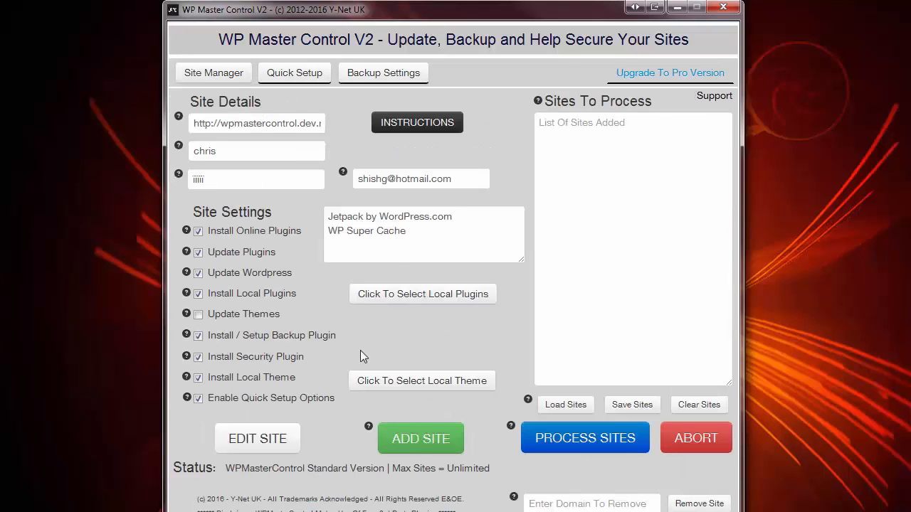
# Add the wpmastercontrol site, then replace the URL and login with htmlmasterclass's and add it too
pyautogui.click(415, 441)
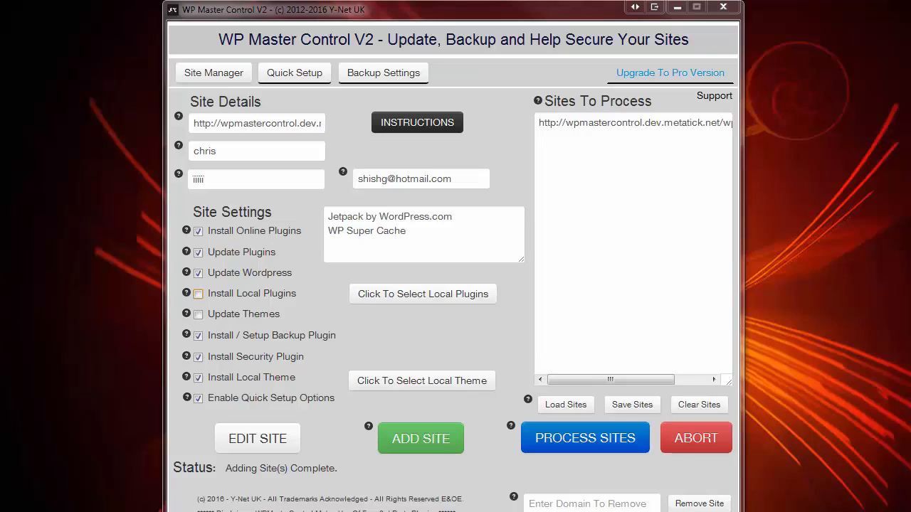
pyautogui.click(199, 129)
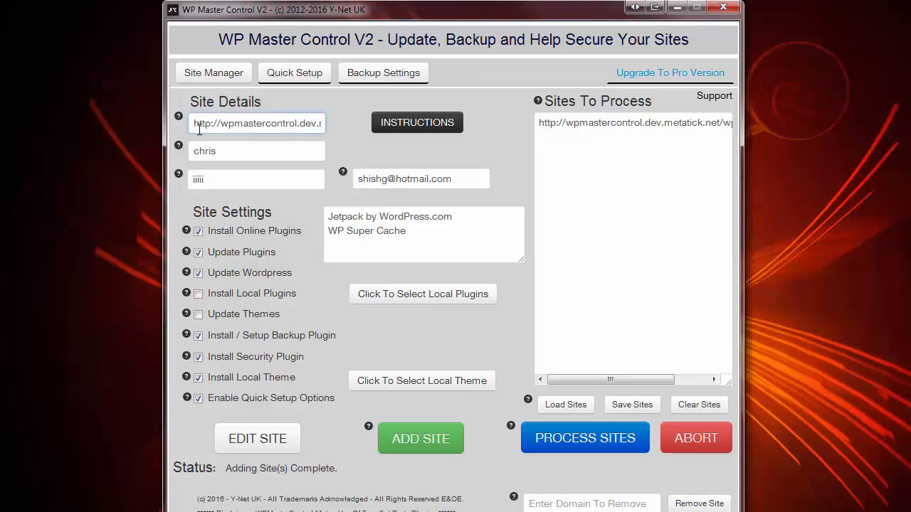
pyautogui.hotkey('ctrl', 'a')
pyautogui.write('http://htmlmasterclass.com/wp-admin/')
pyautogui.click(222, 153)
pyautogui.moveTo(215, 153); pyautogui.dragTo(190, 183)
pyautogui.hotkey('ctrl', 'v')
pyautogui.hotkey('ctrl', 'v')
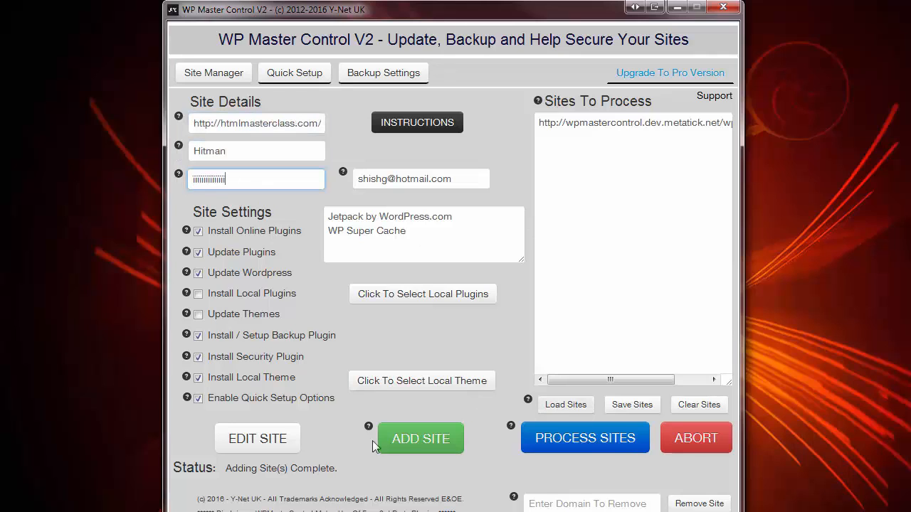
pyautogui.click(411, 440)
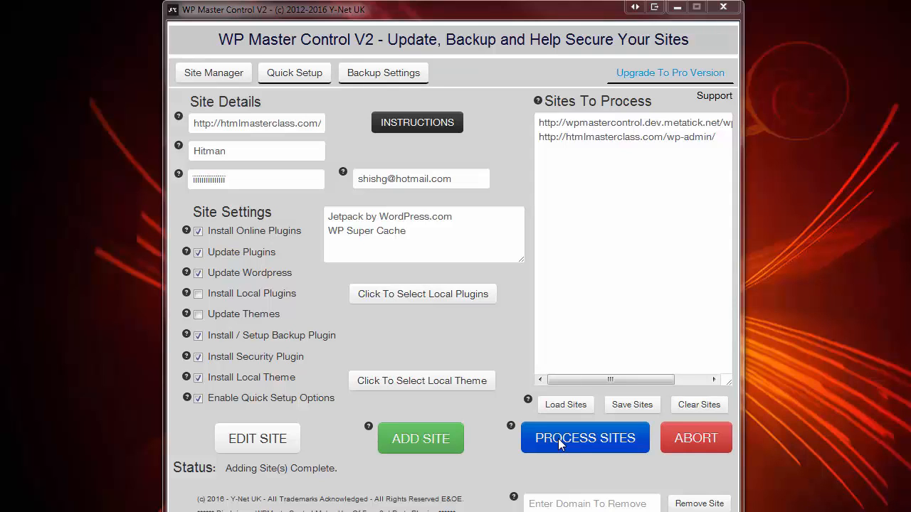
# Process both queued sites and highlight the status line confirming all sites are processed
pyautogui.click(559, 441)
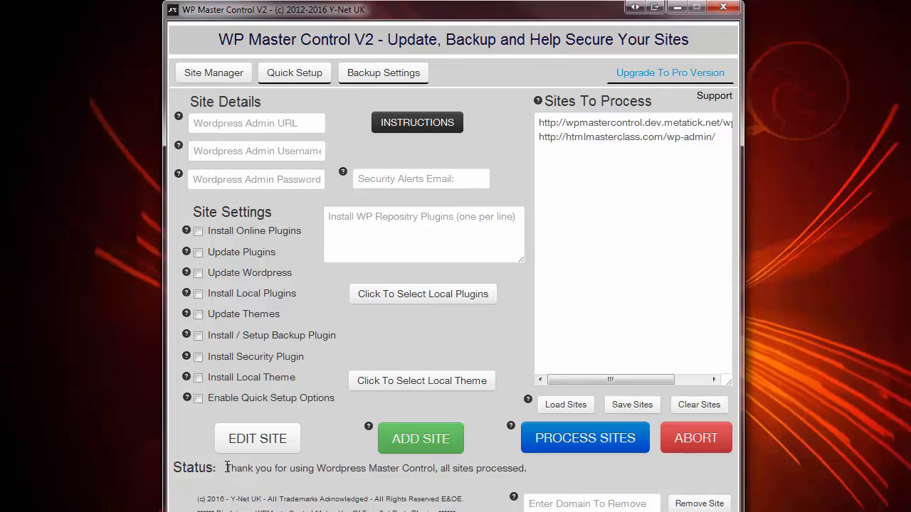
pyautogui.moveTo(226, 468); pyautogui.dragTo(526, 468)
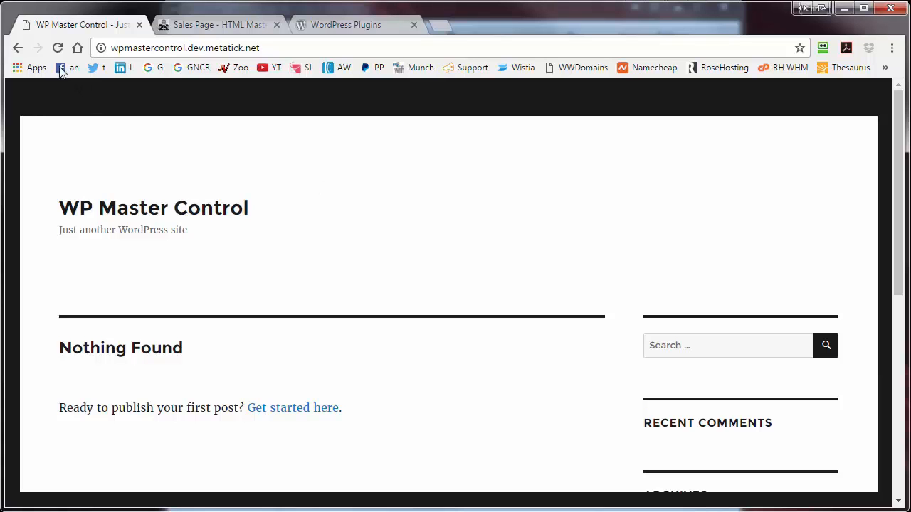
# Return to wpmastercontrol's installed plugins, scroll the list, then show its themes including PBTheme v3.1.4
pyautogui.click(17, 48)
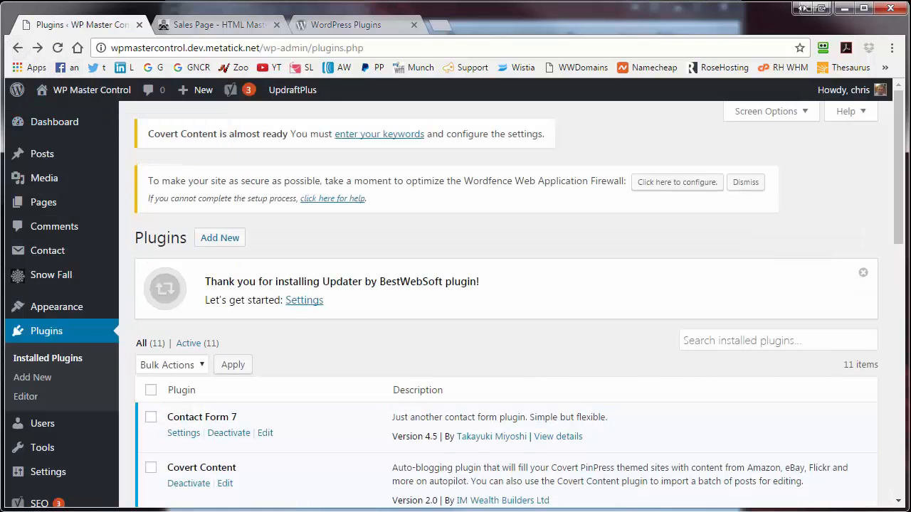
pyautogui.moveTo(898, 139); pyautogui.dragTo(904, 288)
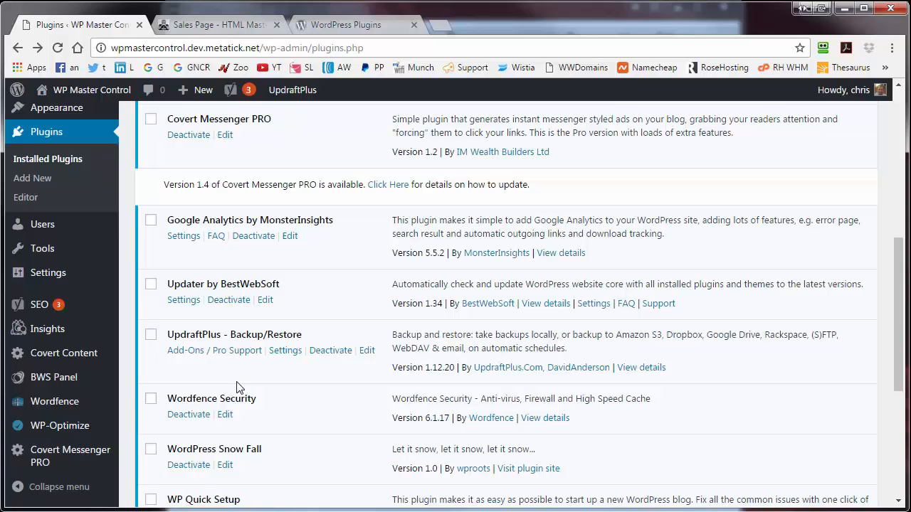
pyautogui.click(75, 112)
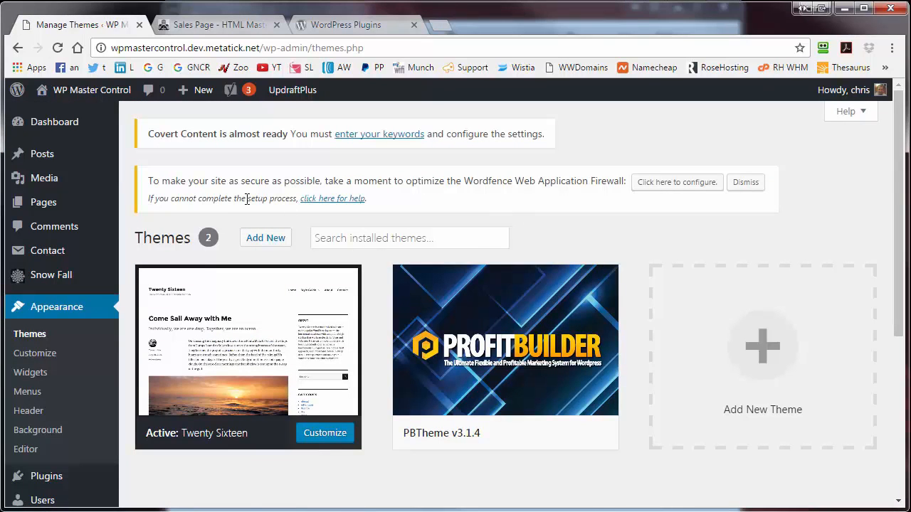
# Check the pages list for My Page 1, 2 and 3, then view the post categories
pyautogui.click(41, 205)
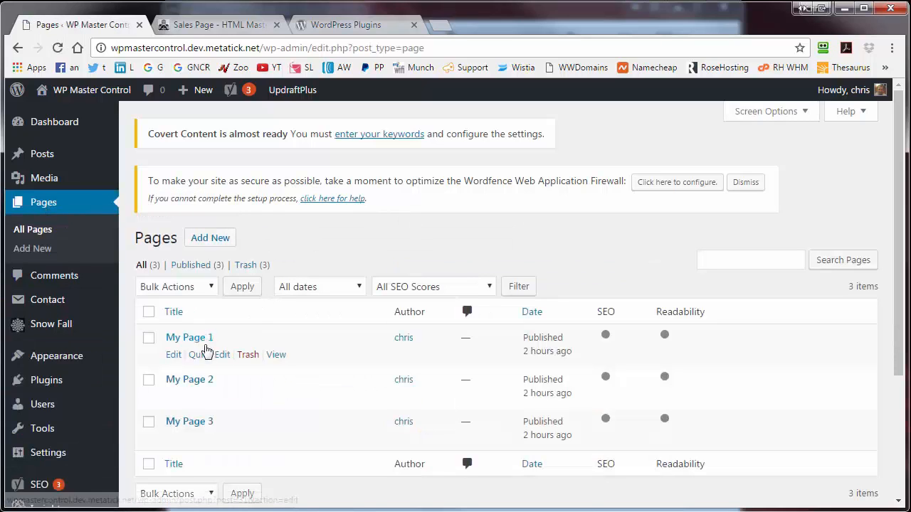
pyautogui.moveTo(58, 162)
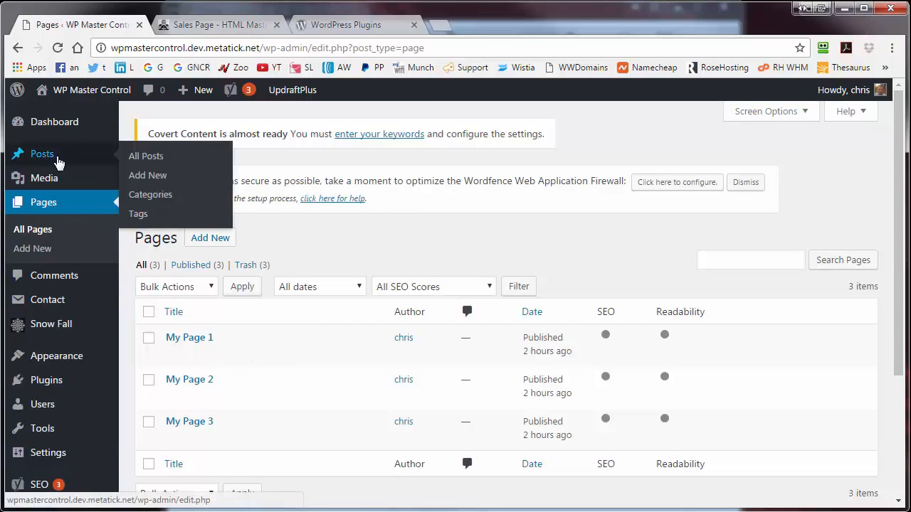
pyautogui.click(162, 197)
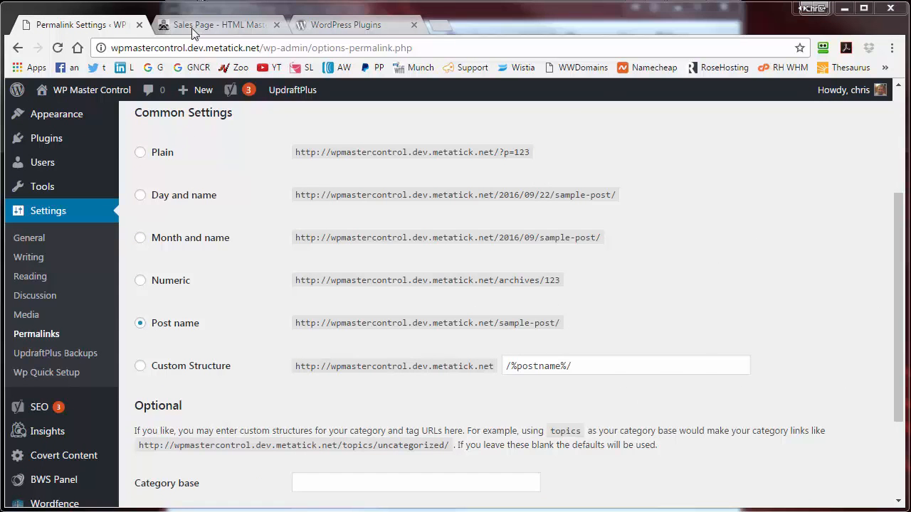
# On the htmlmasterclass site's admin, scroll its installed plugins to find WP Quick Setup and WP-Optimize
pyautogui.click(192, 29)
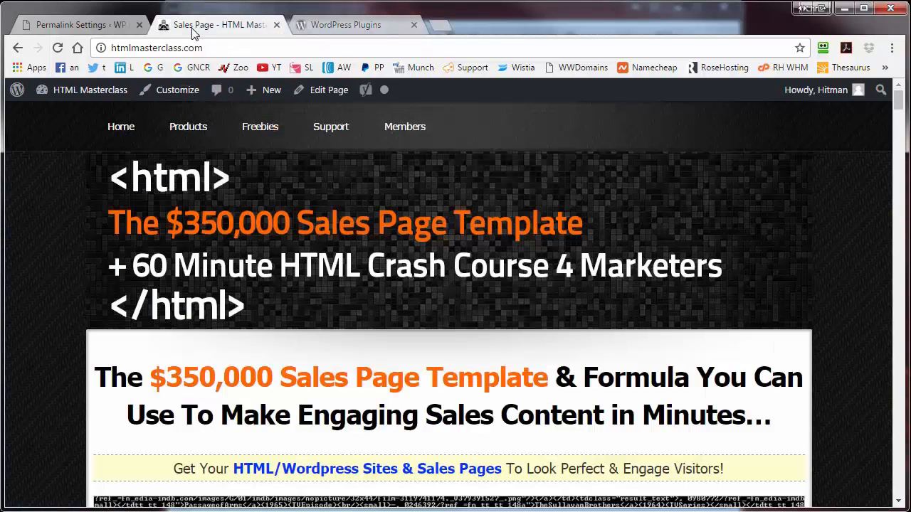
pyautogui.click(77, 98)
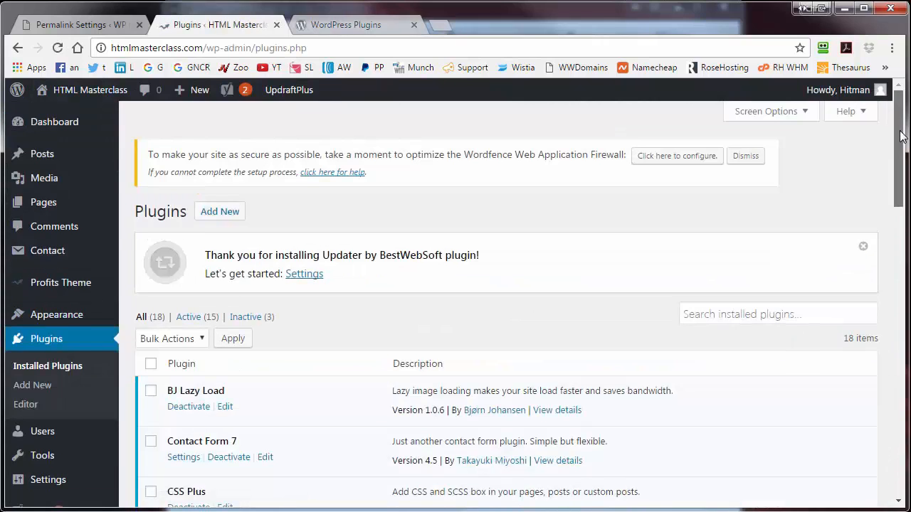
pyautogui.scroll(-2, 907, 183)
pyautogui.scroll(-1, 907, 184)
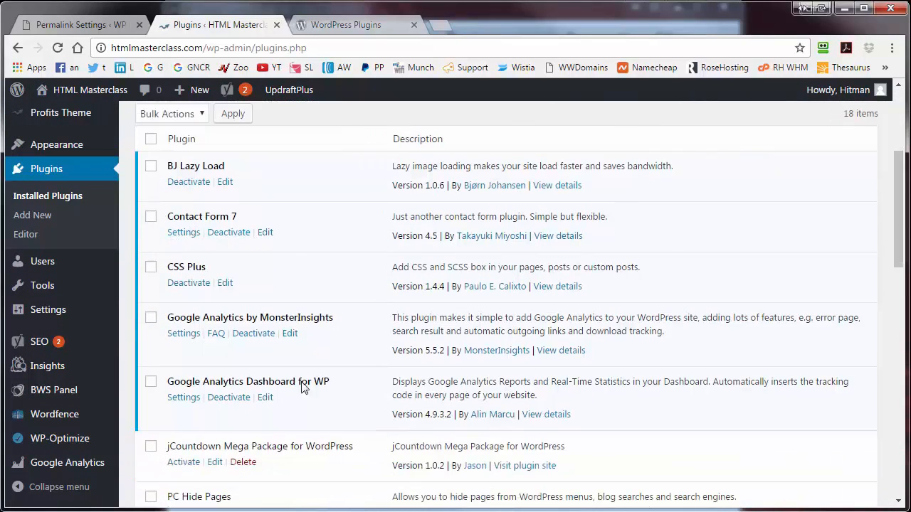
pyautogui.scroll(-6, 622, 355)
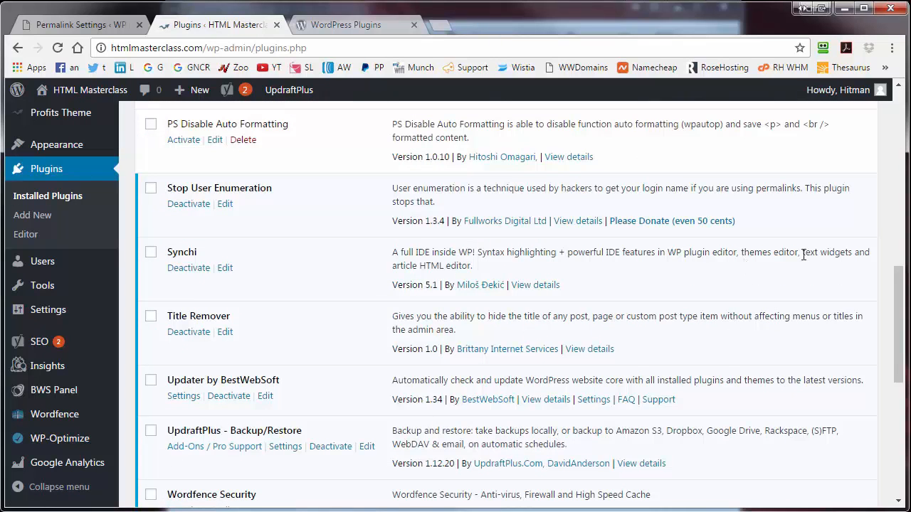
pyautogui.moveTo(902, 279); pyautogui.dragTo(902, 319)
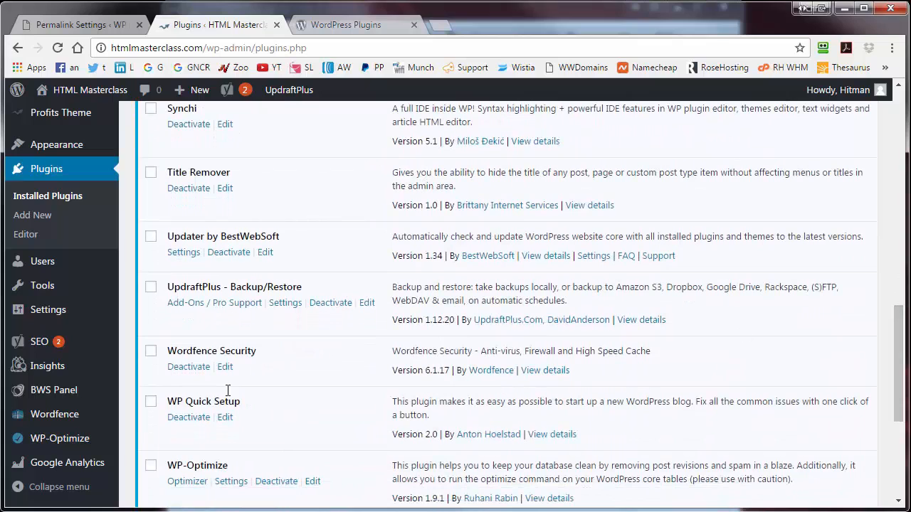
# Check htmlmasterclass for PBTheme v3.1.4 in themes and Category 1–3, ending on its pages list
pyautogui.click(63, 147)
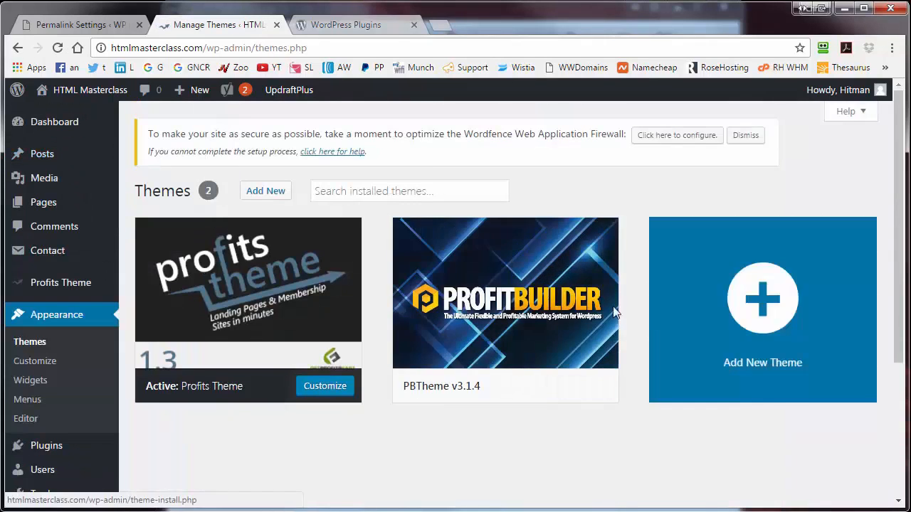
pyautogui.moveTo(495, 280)
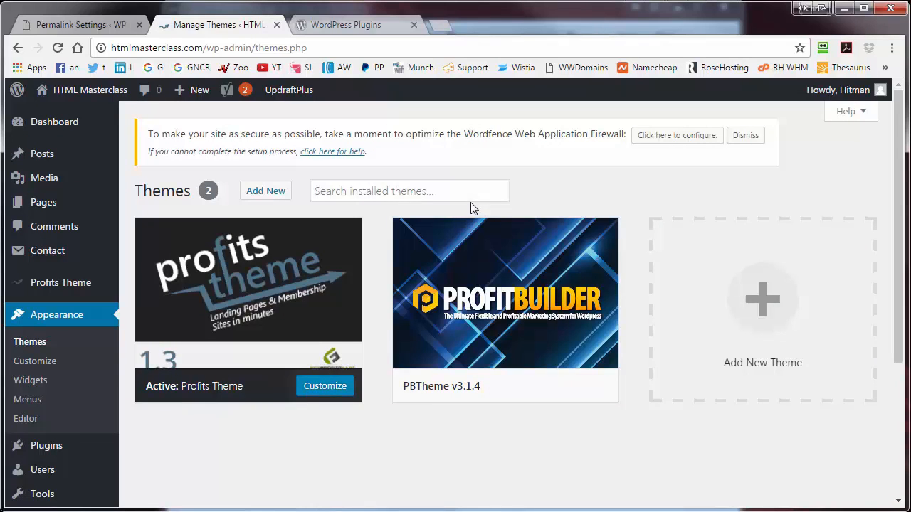
pyautogui.moveTo(225, 263)
pyautogui.moveTo(56, 161)
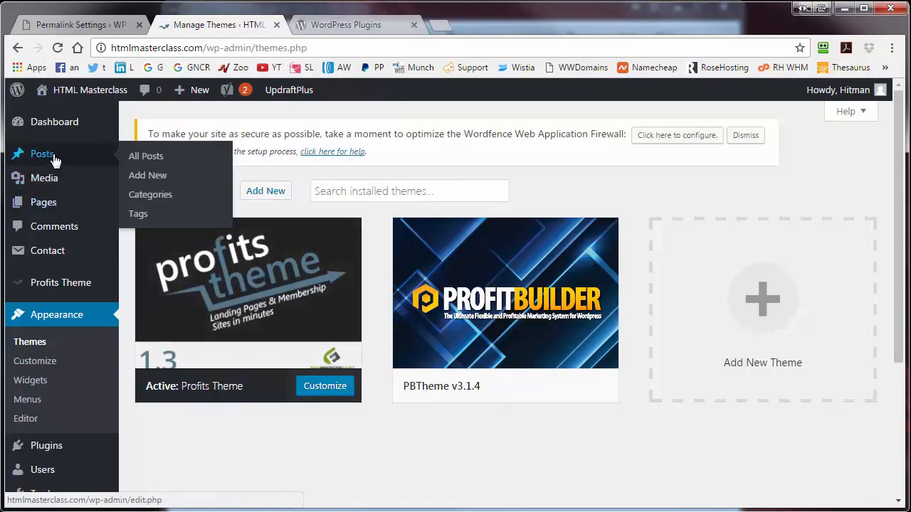
pyautogui.click(146, 197)
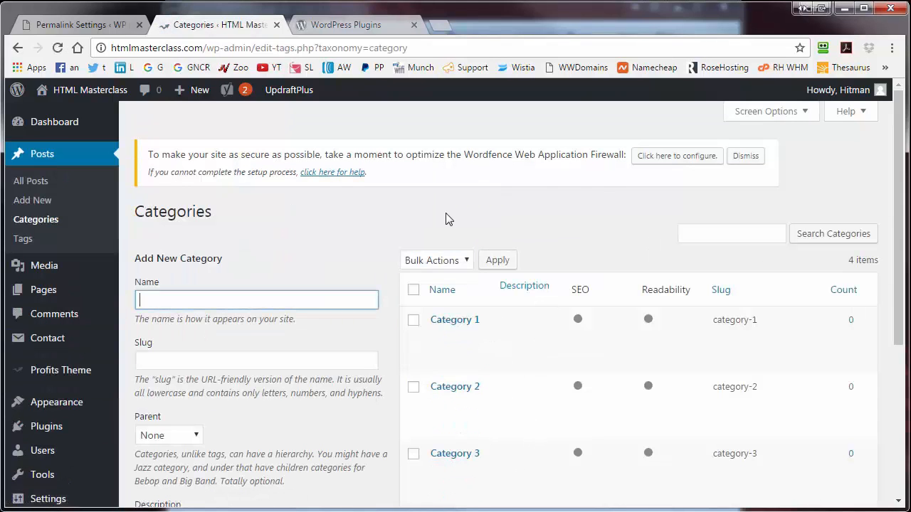
pyautogui.click(43, 294)
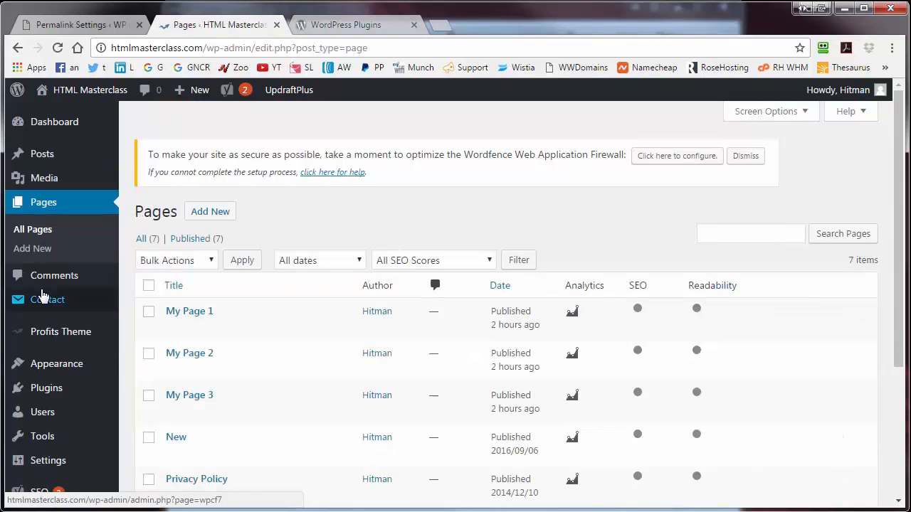